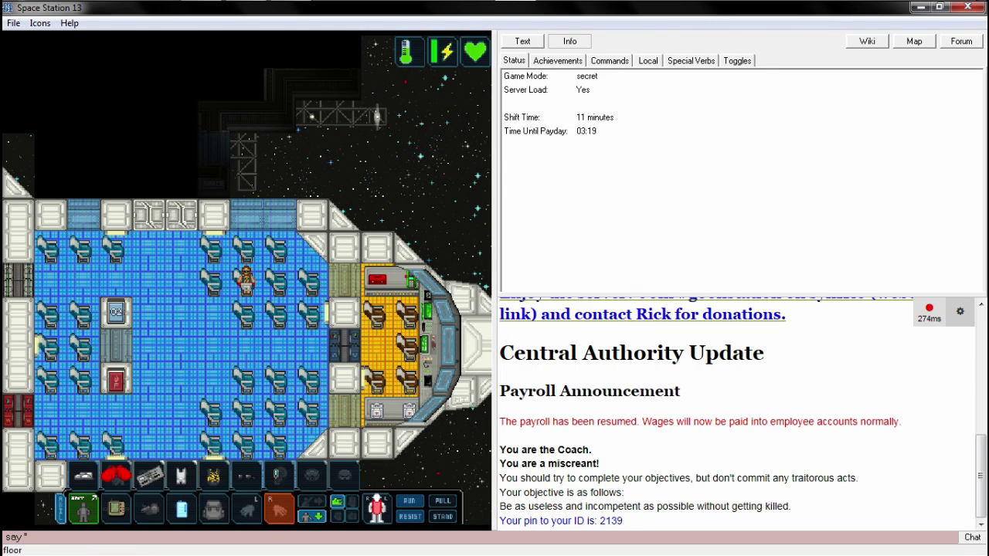
text(A)
text(A)
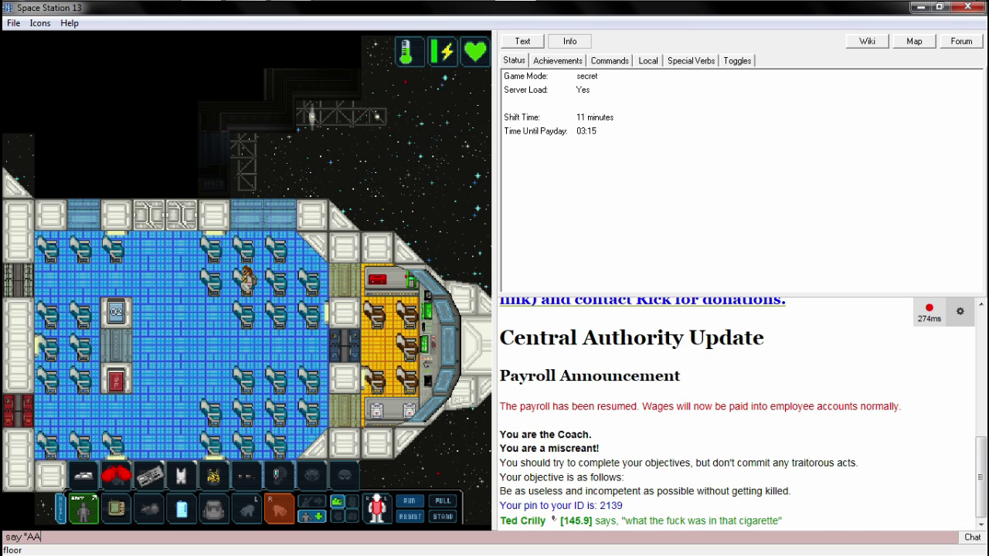
Delete the stray 'AA' letters from the say prompt.
key(BackSpace)
key(BackSpace)
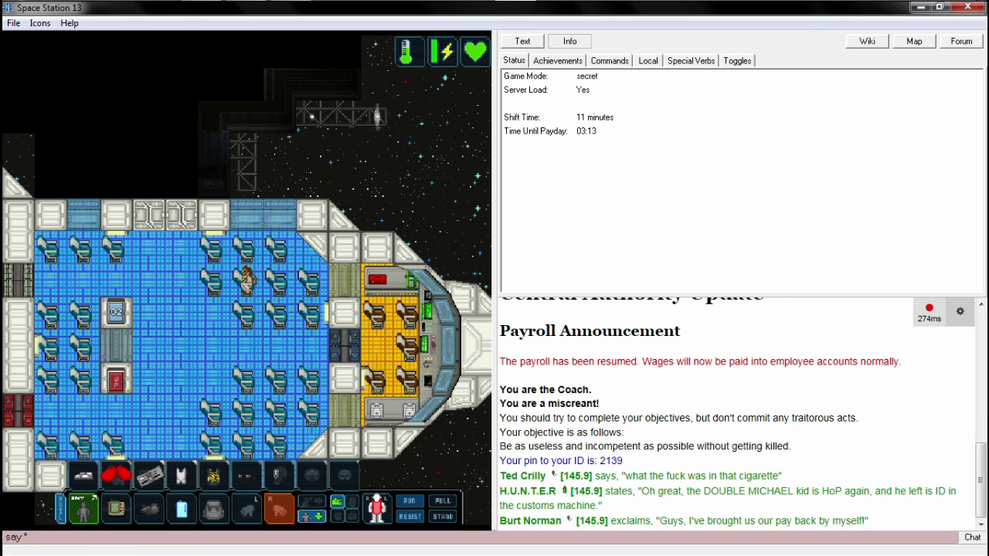
Enable WASD hotkeys, then walk the Coach west, south through the airlock, and into Arrivals.
key(Tab)
key(a)
key(a)
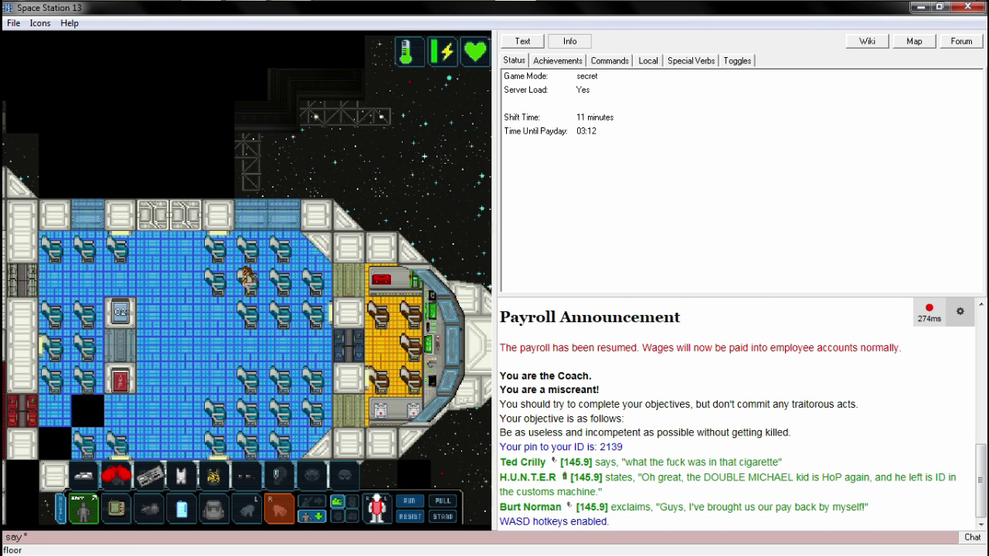
key(a)
key(s)
key(s)
key(s)
key(s)
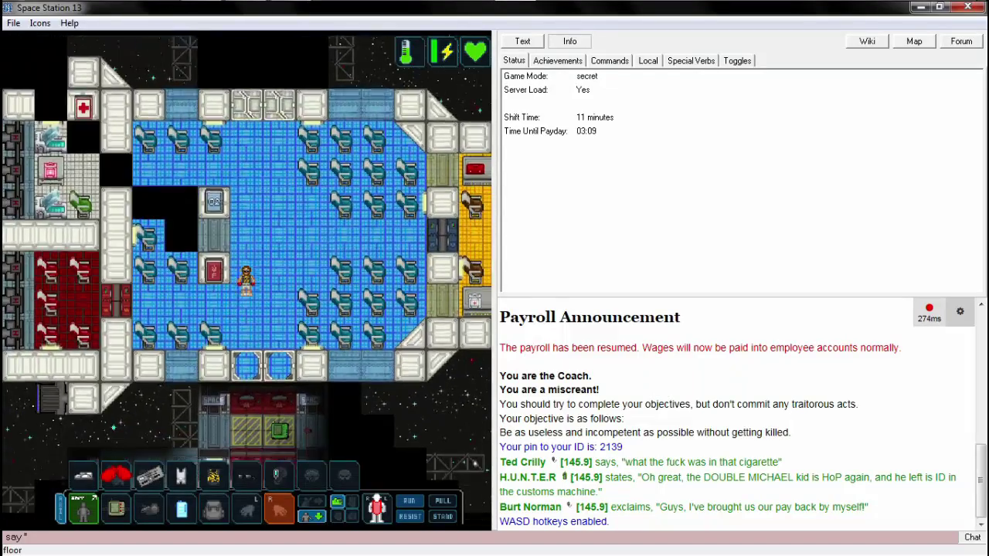
key(s)
key(s)
key(s)
key(s)
key(s)
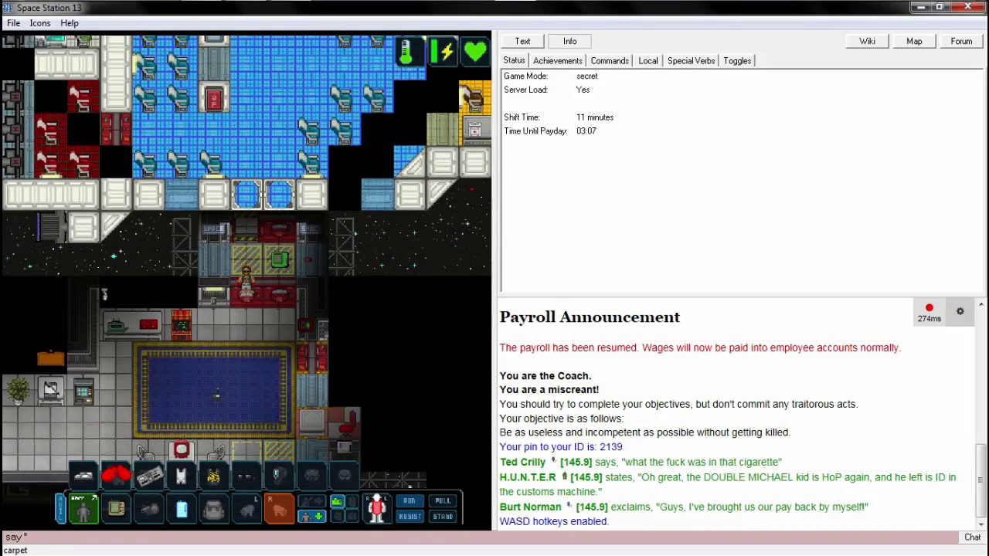
key(s)
key(s)
key(s)
key(s)
key(s)
key(s)
key(s)
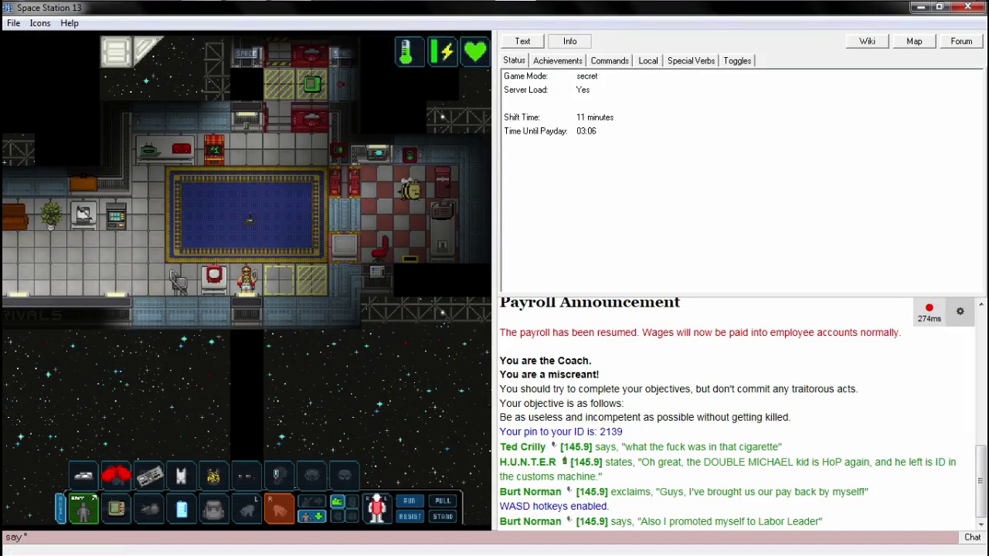
key(w)
key(w)
key(w)
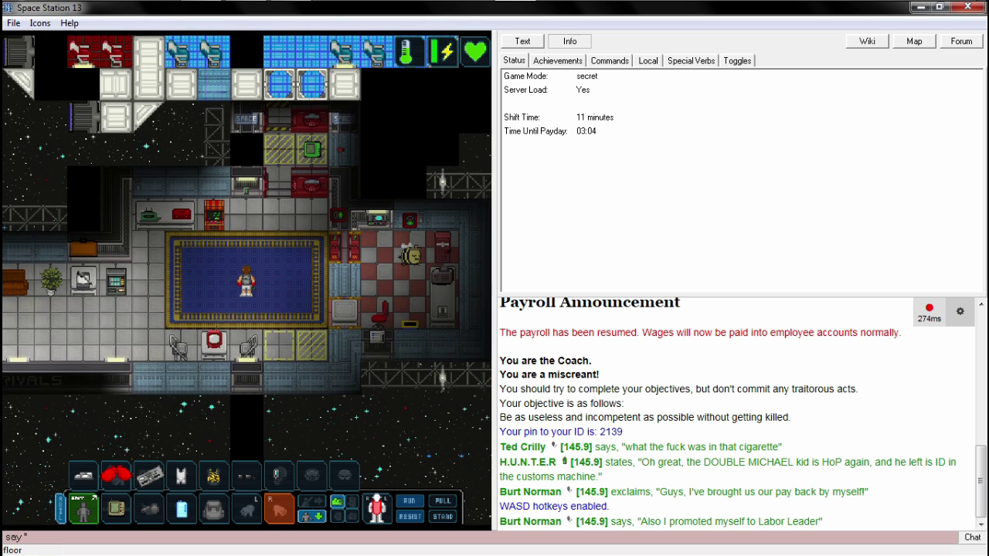
key(a)
key(a)
Walk the Coach north up the Arrivals corridor toward the SPACE STATION 13 sign hall.
key(w)
key(w)
key(w)
key(w)
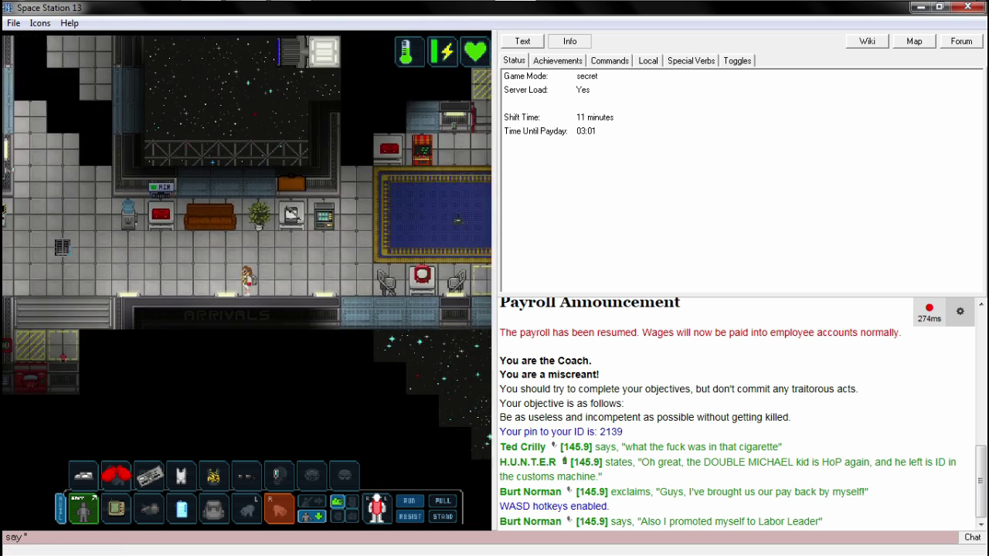
key(w)
key(w)
key(w)
key(w)
key(w)
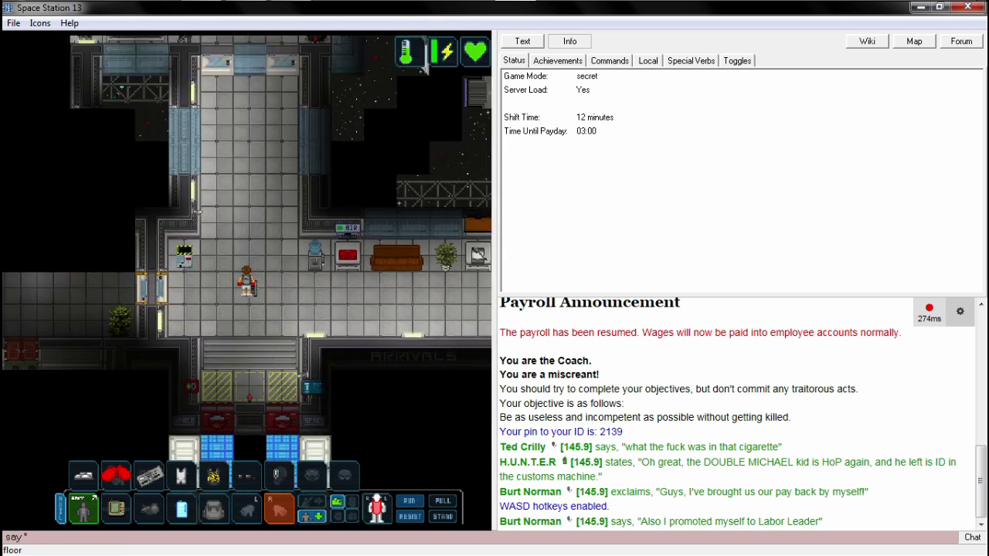
key(w)
key(w)
key(w)
key(w)
key(w)
key(w)
key(w)
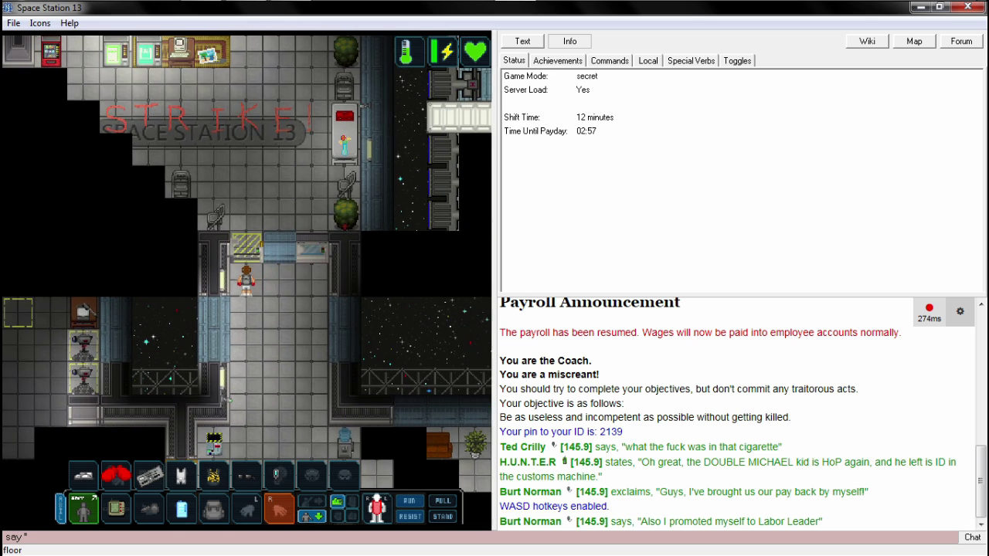
key(w)
key(w)
key(w)
key(w)
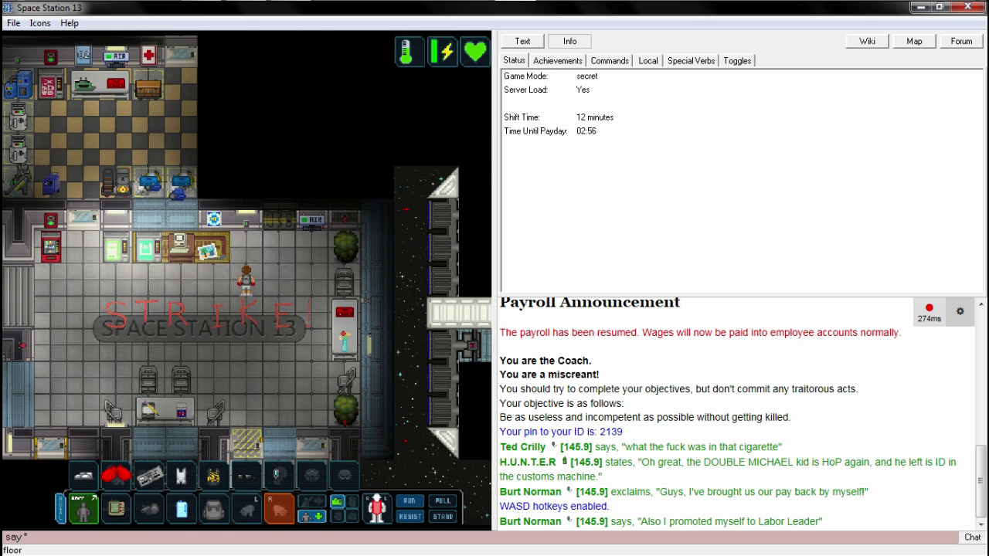